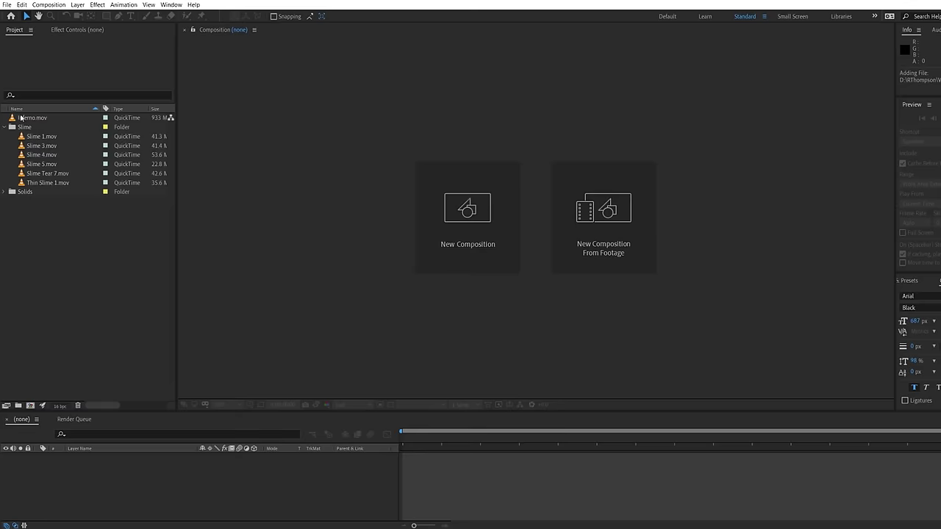
- Build the Inferno comp from Inferno.mov, preview at Full resolution, and go to 0:00:01:12
left_click_drag(22, 117, 364, 210)
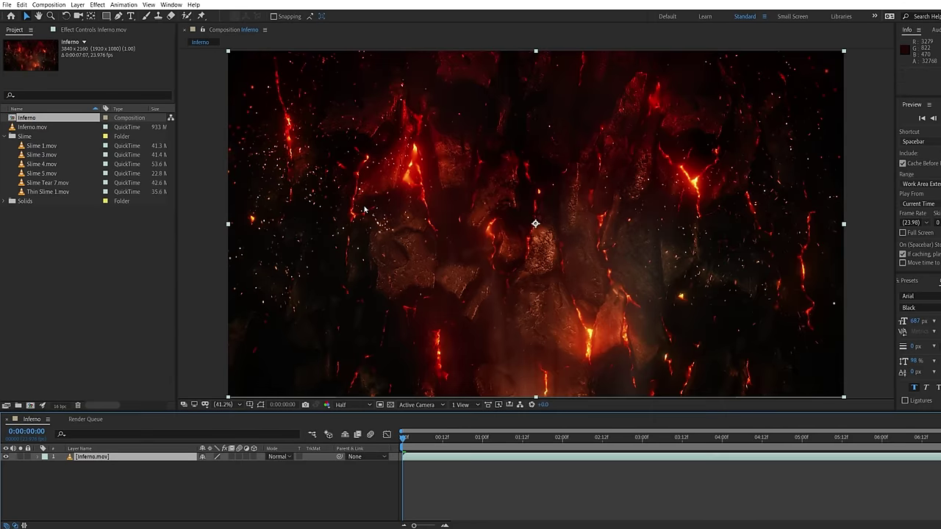
left_click(358, 405)
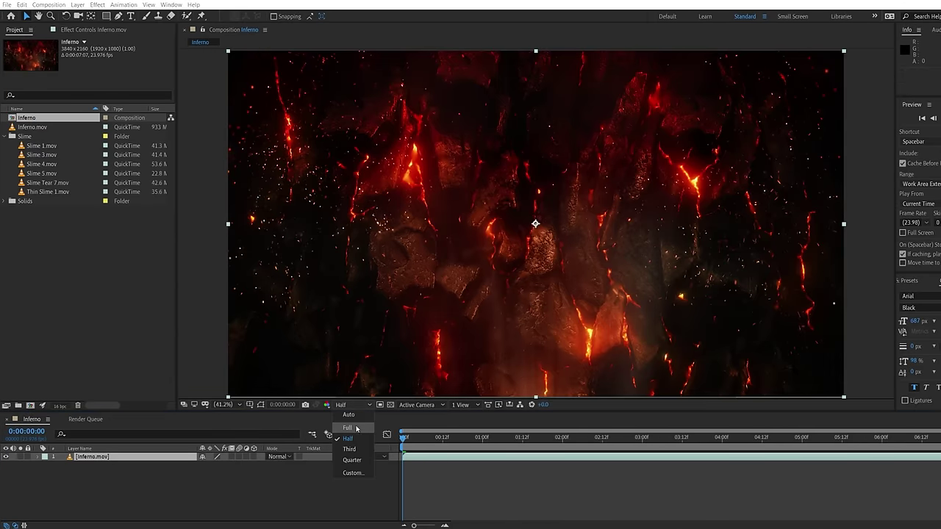
left_click(357, 430)
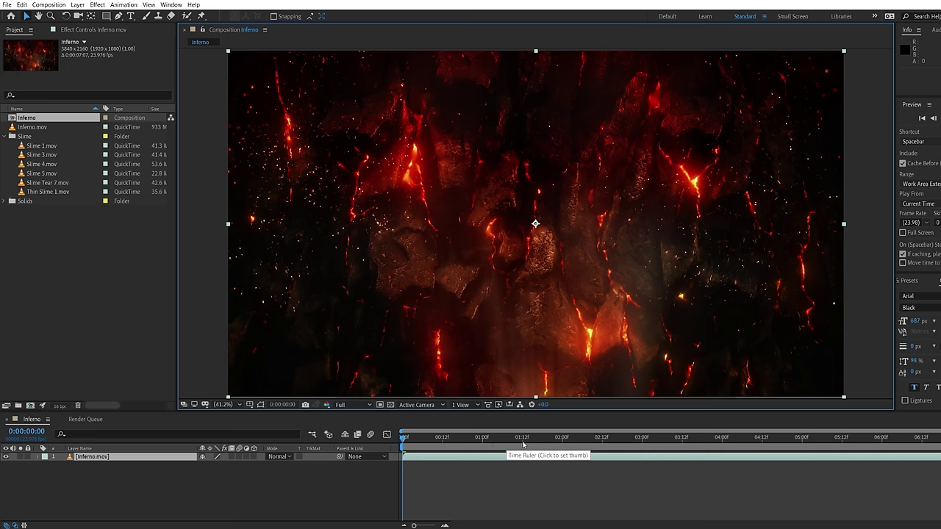
left_click(522, 444)
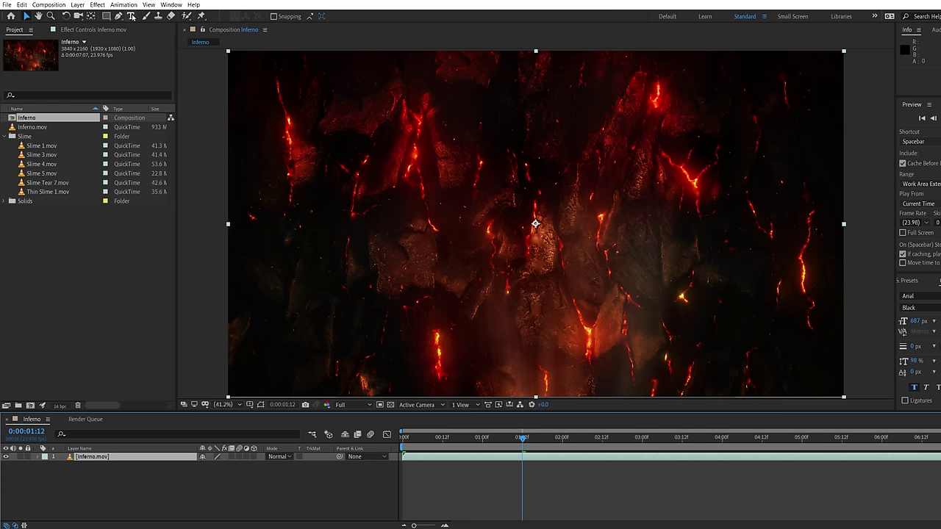
key("ctrl+t")
- Type 'LAVA' in a paragraph text box across the upper frame and add a black solid
left_click_drag(340, 87, 748, 247)
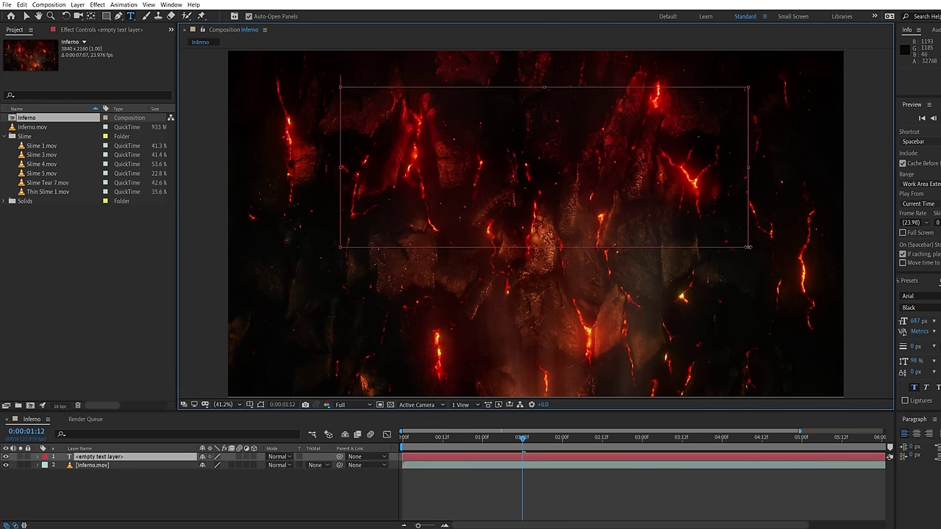
type("LA")
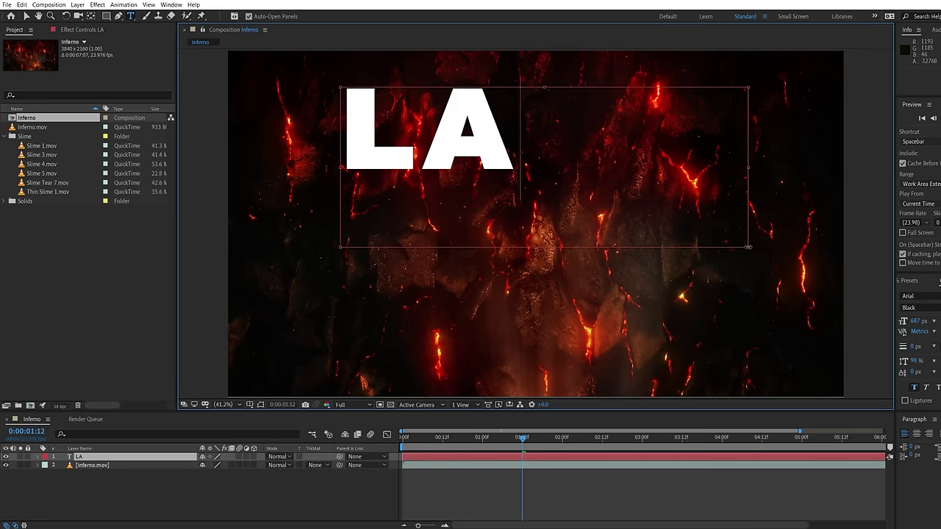
type("VA")
key("ctrl+y")
key("Return")
- Apply Element 3D to the solid and set Path Layer 1 to the LAVA text
left_click(97, 5)
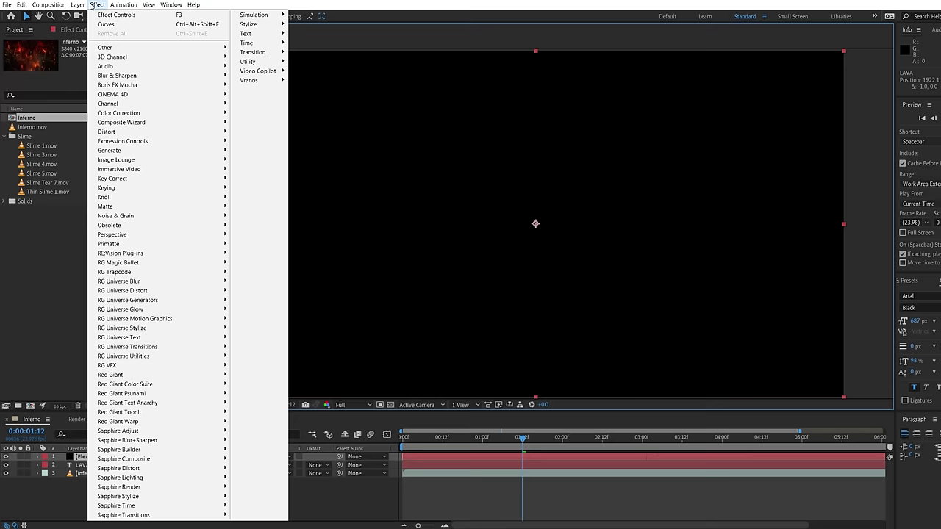
mouse_move(257, 71)
left_click(312, 72)
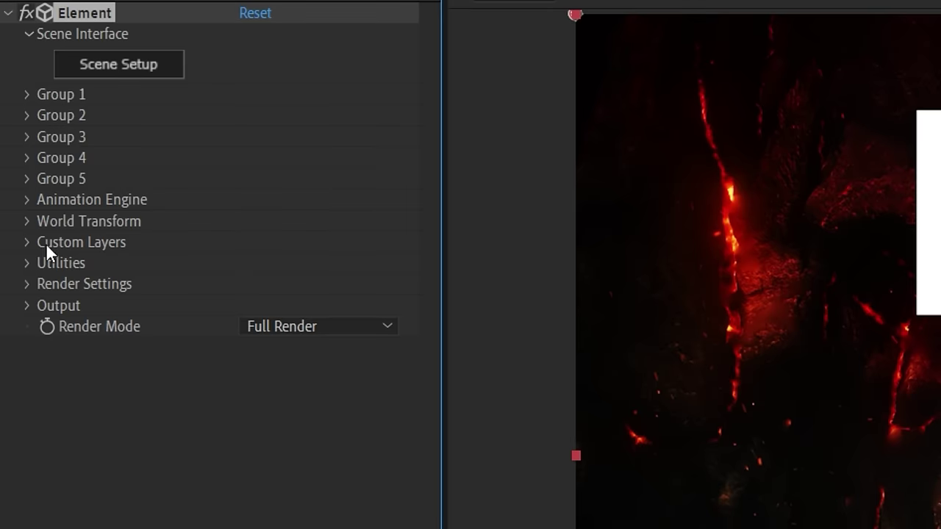
left_click(26, 243)
left_click(49, 263)
left_click(279, 283)
left_click(278, 361)
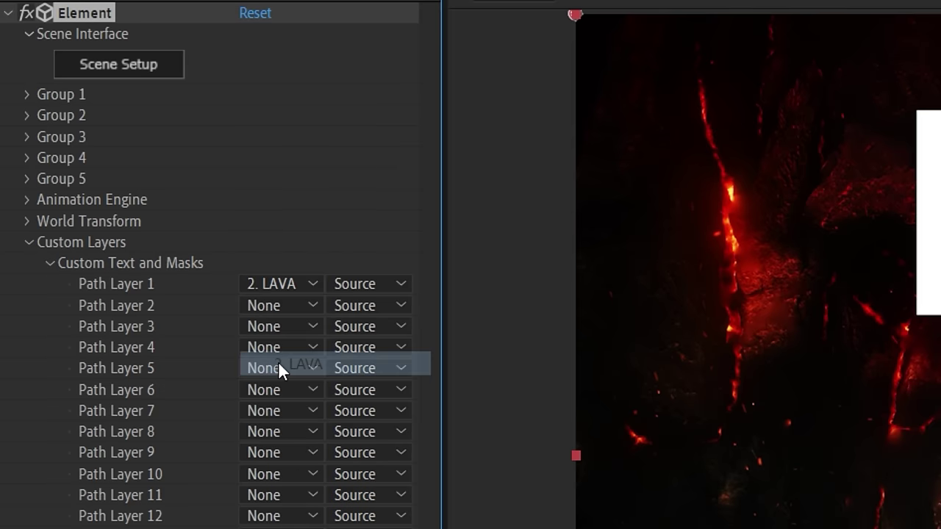
- In Scene Setup, deepen the letters' extrusion and give the model the Lava 2 material
left_click(149, 70)
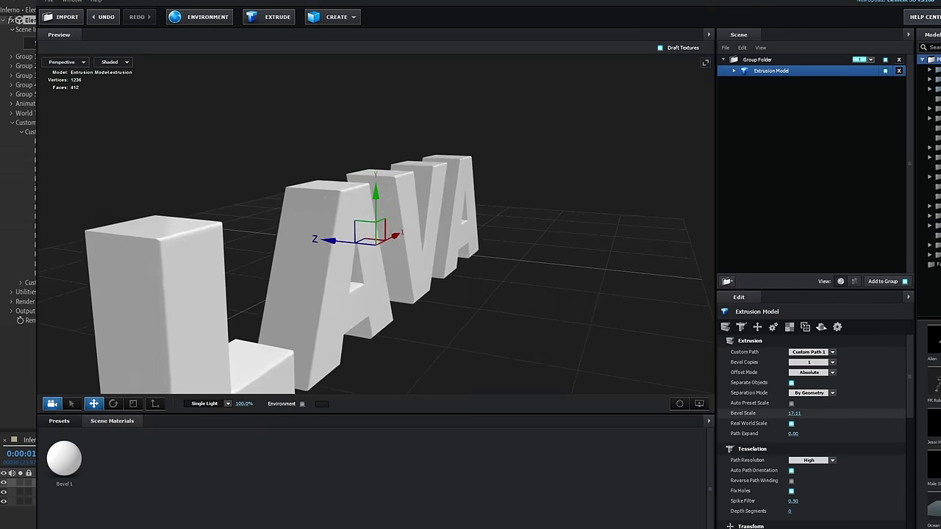
left_click(59, 421)
left_click_drag(489, 458, 487, 386)
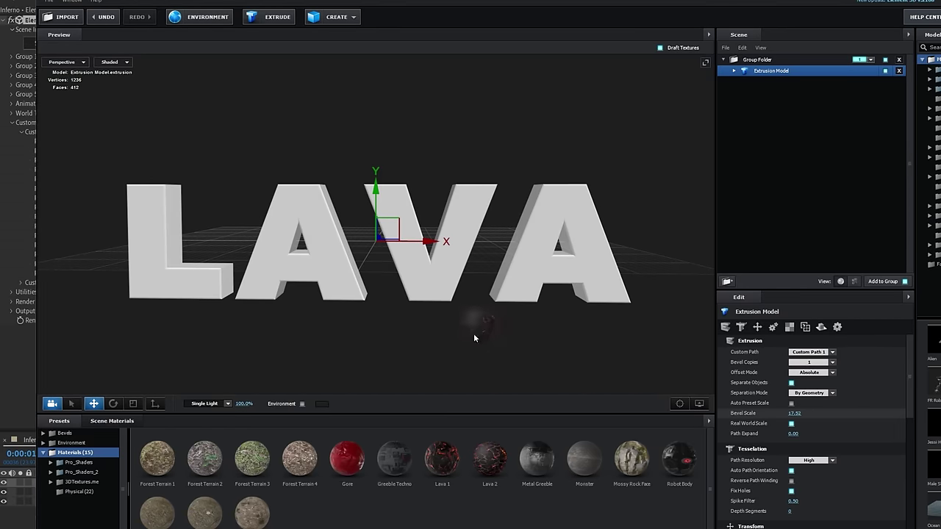
left_click_drag(451, 297, 451, 295)
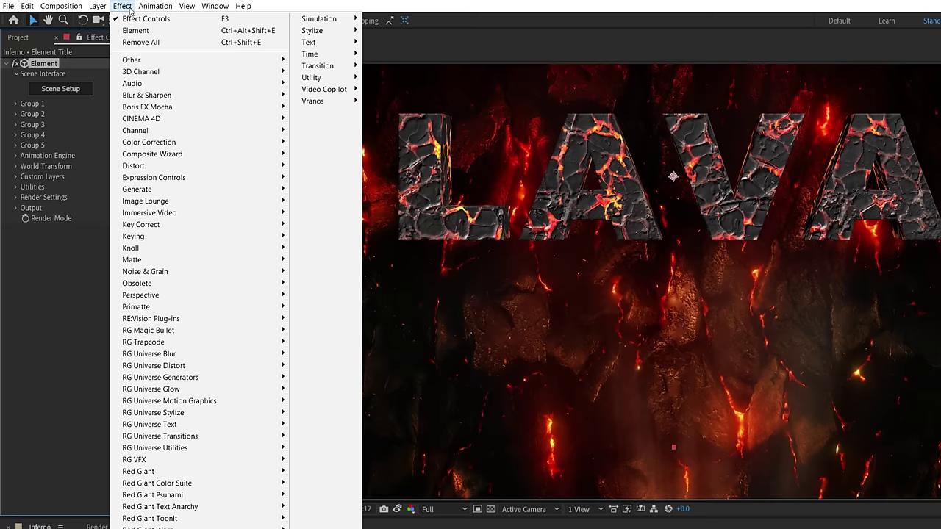
- Apply a Curves colour adjustment to the Element title layer
mouse_move(220, 142)
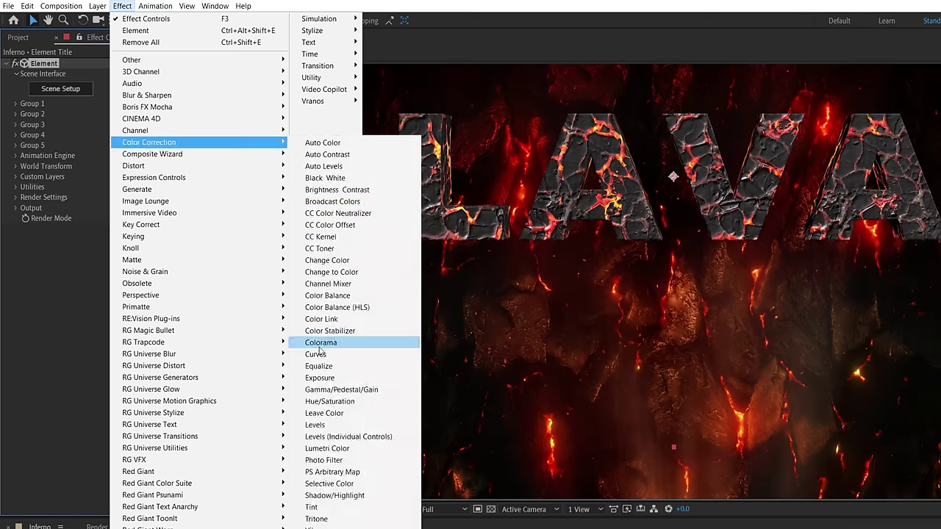
left_click(316, 353)
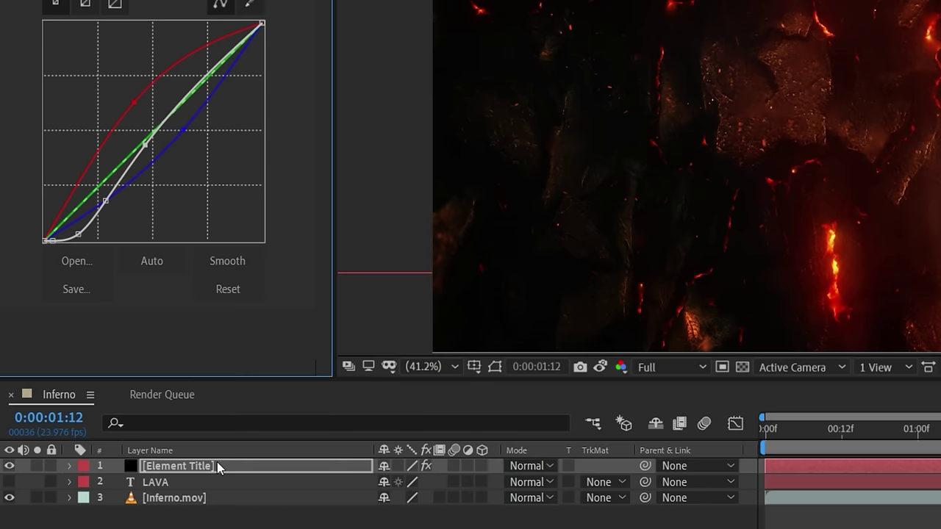
right_click(216, 463)
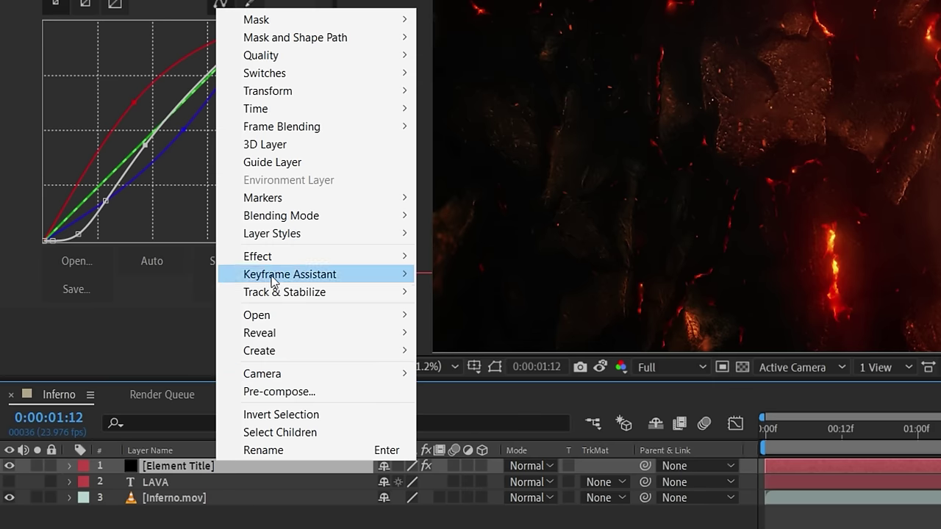
- Add an Inner Glow layer style to the title in red FF1900, 43% opacity, size 52
mouse_move(320, 236)
left_click(472, 346)
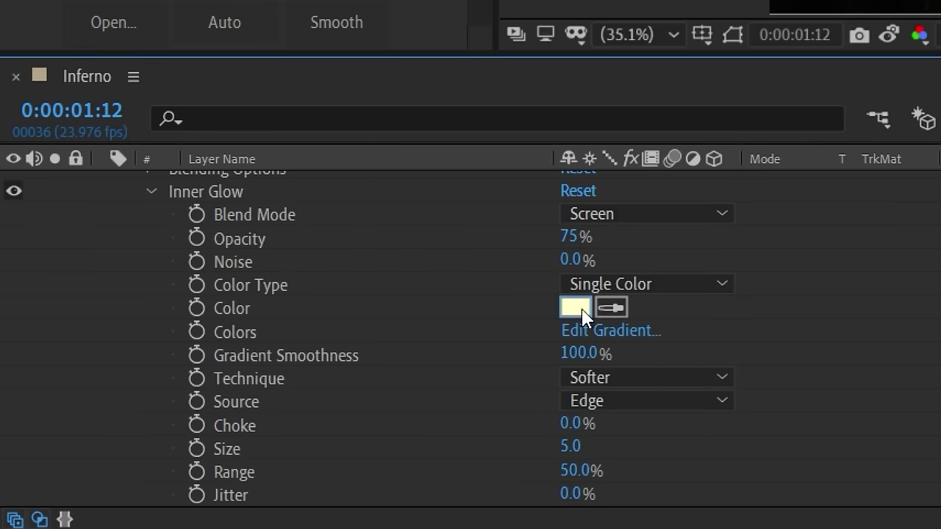
left_click(569, 306)
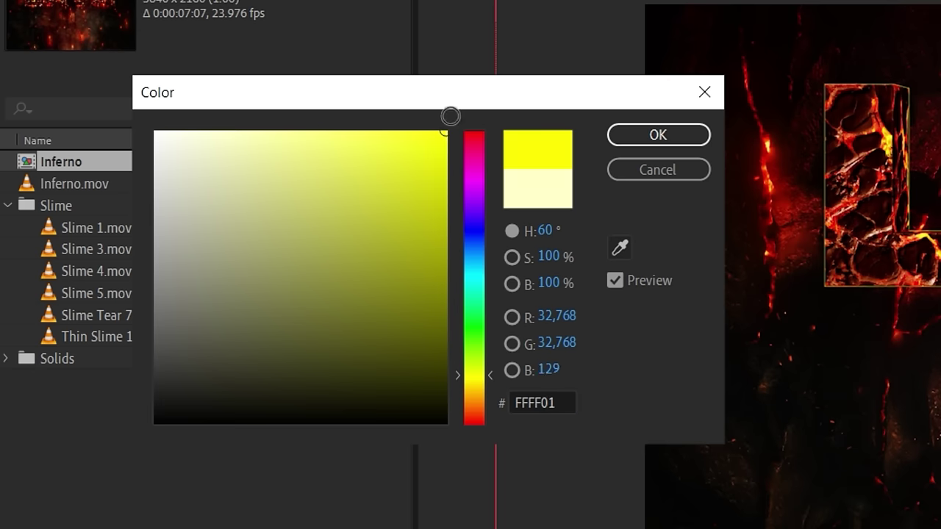
left_click_drag(496, 373, 481, 419)
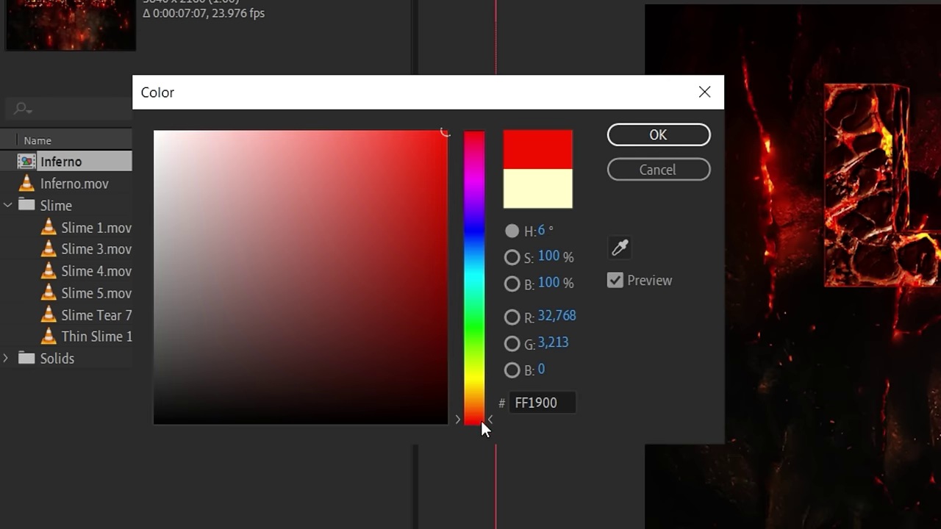
left_click(654, 137)
scroll(439, 303, "down", 2)
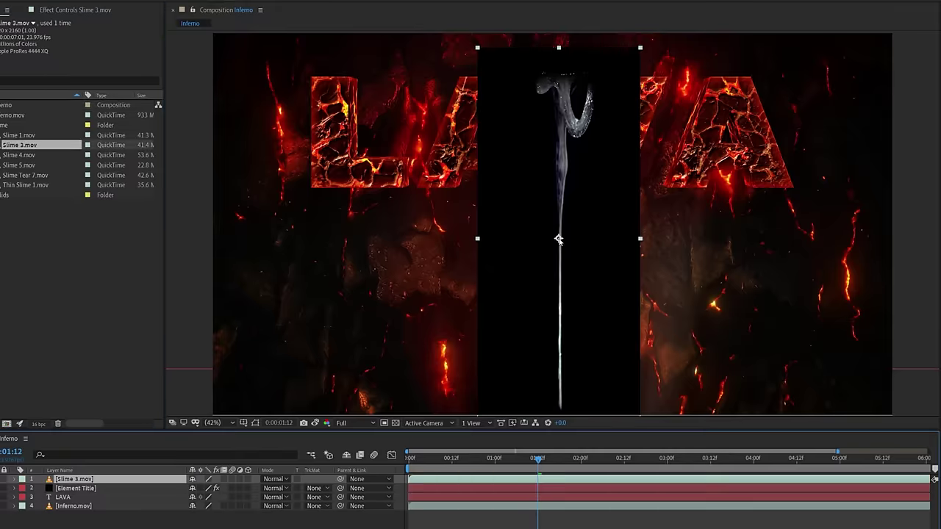
- Set Slime 3.mov to Screen mode at 80% scale, then move it under the title and widen it
left_click(275, 479)
left_click(283, 193)
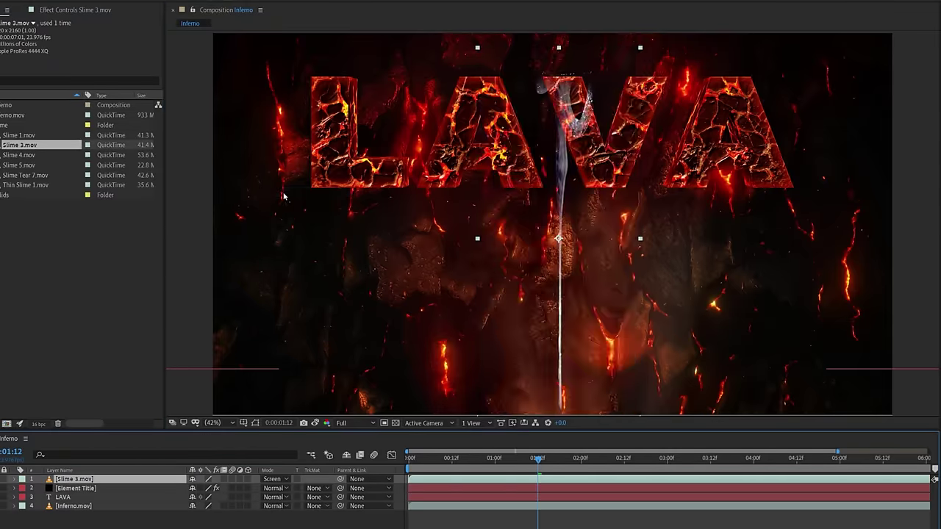
key("s")
left_click(204, 488)
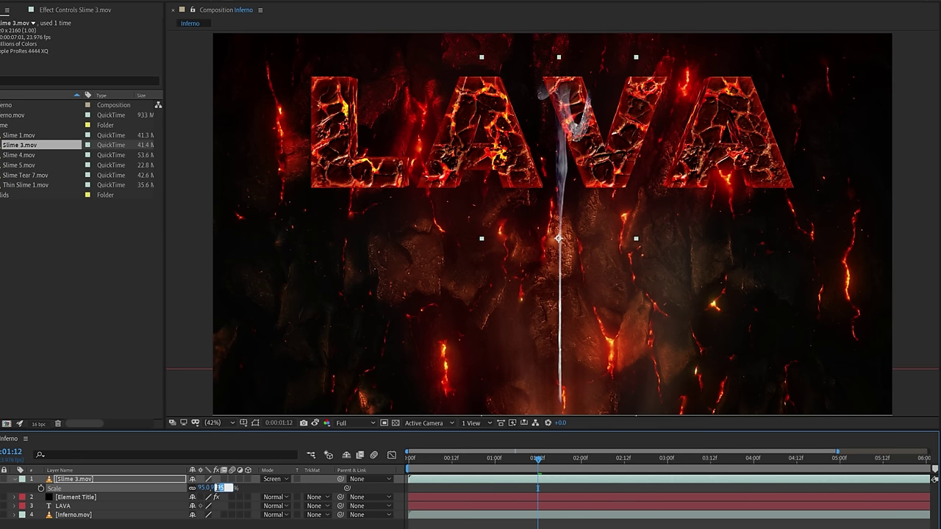
type("80")
key("Tab")
left_click_drag(556, 213, 516, 269)
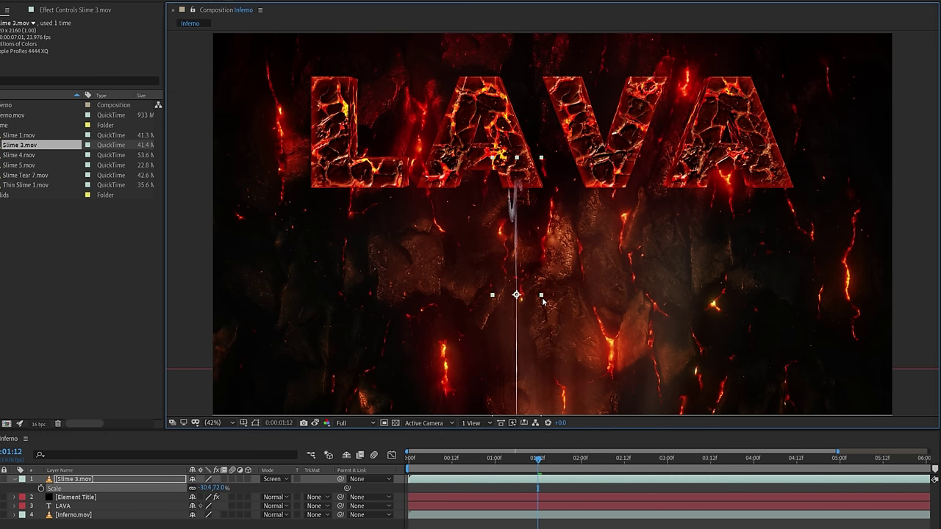
left_click_drag(535, 299, 482, 297)
- Time-stretch the drip layer to 12% and turn on frame blending
right_click(169, 479)
mouse_move(227, 280)
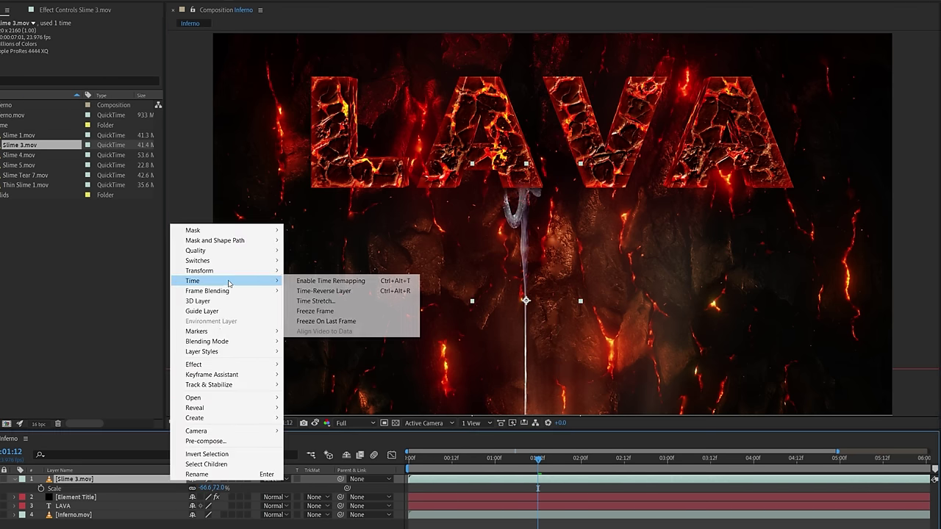
left_click(357, 301)
type("12")
key("Return")
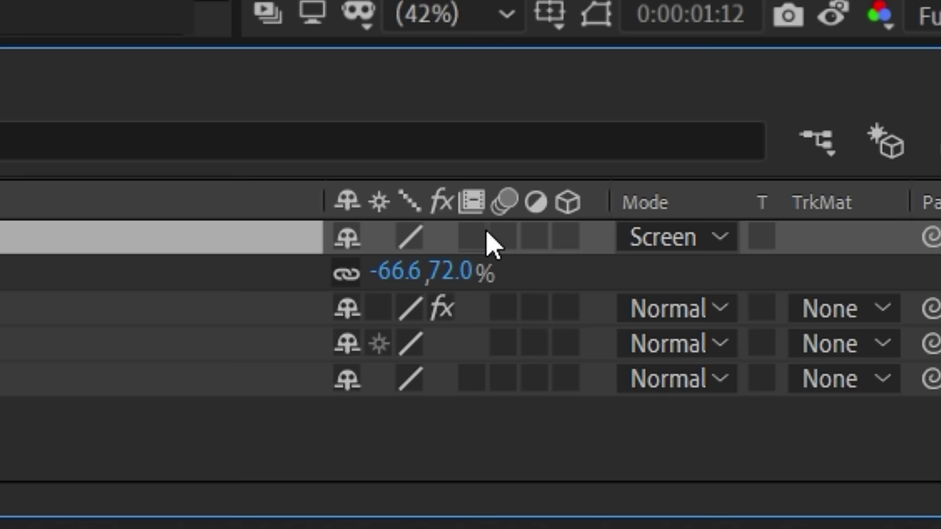
left_click(226, 479)
- Apply a Tint effect to the Slime 3.mov drip layer
left_click(124, 6)
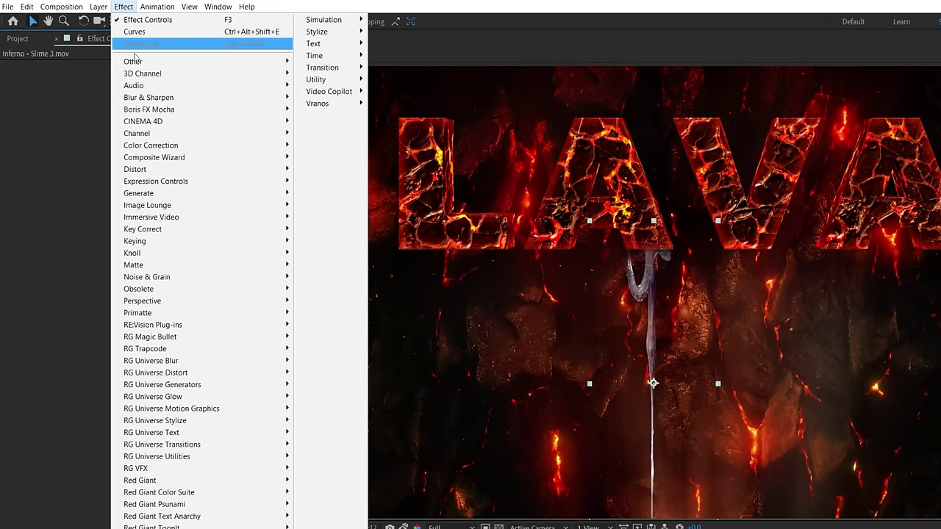
mouse_move(196, 146)
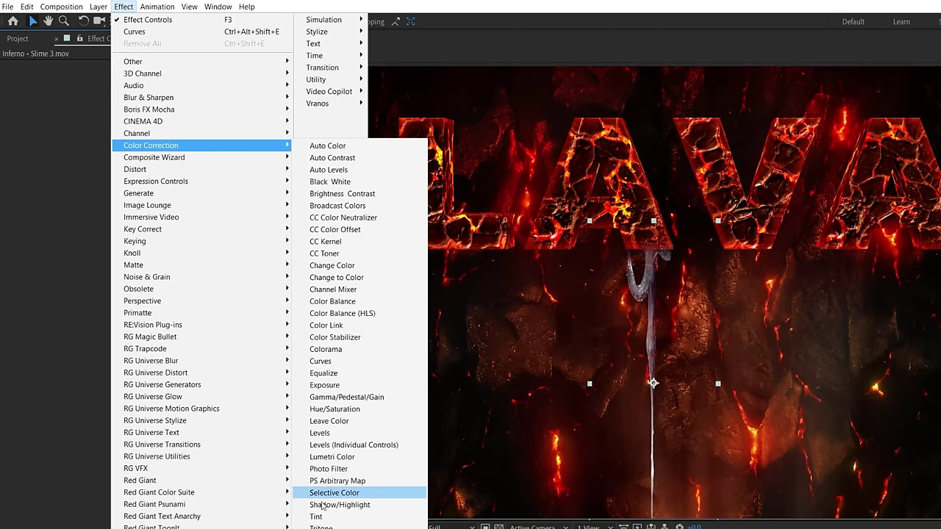
left_click(321, 518)
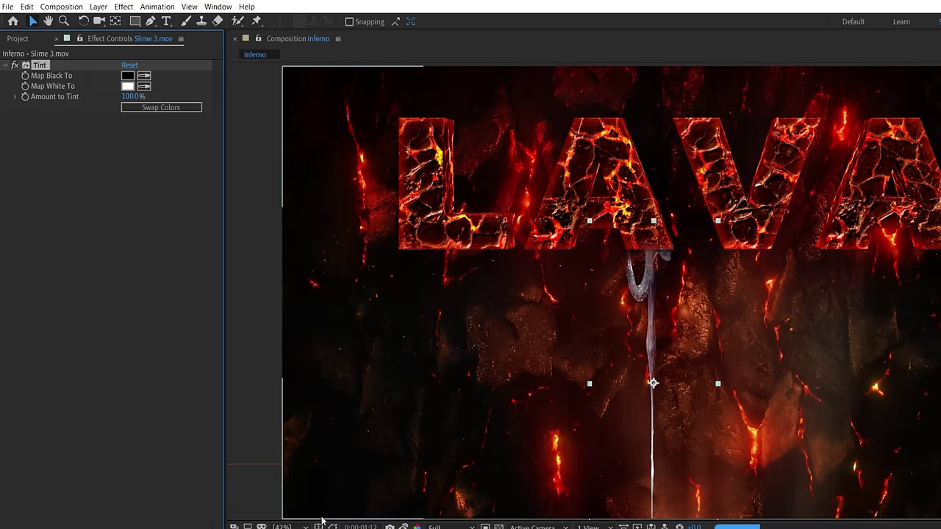
- Add VC Color Vibrance with an orange colour and vibrance raised to about 1.62
left_click(125, 7)
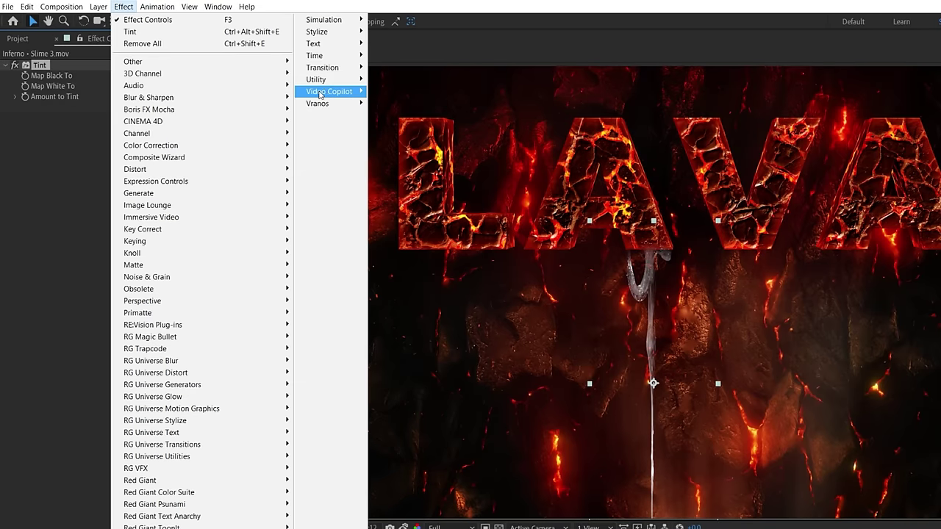
mouse_move(320, 93)
left_click(401, 135)
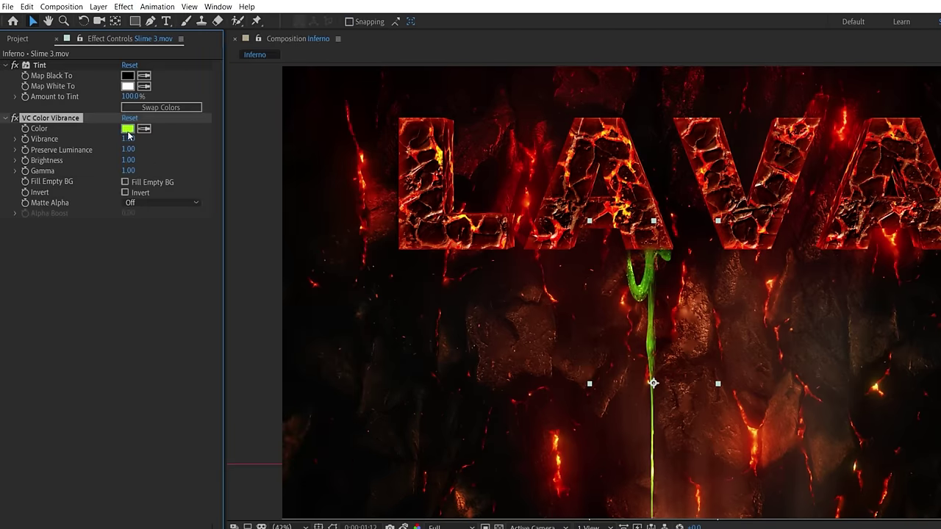
left_click(127, 131)
left_click(256, 269)
left_click(351, 137)
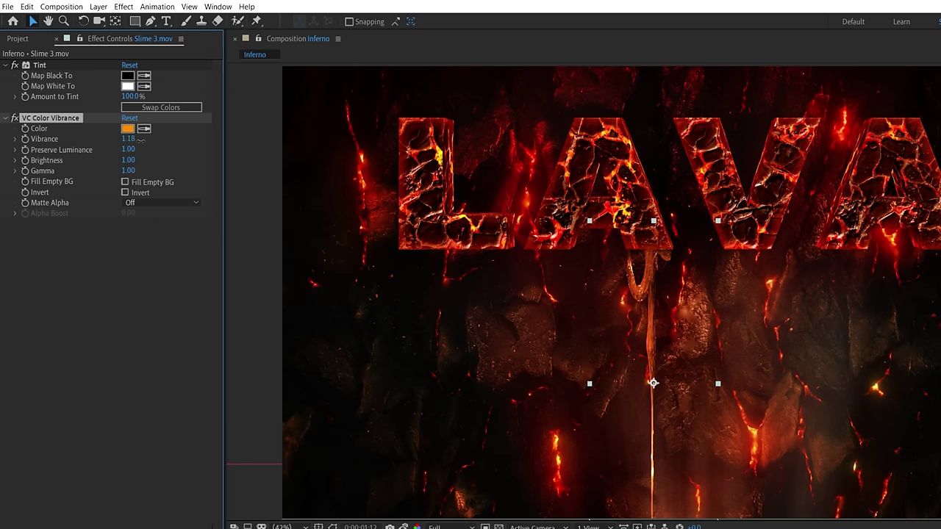
left_click_drag(141, 139, 167, 140)
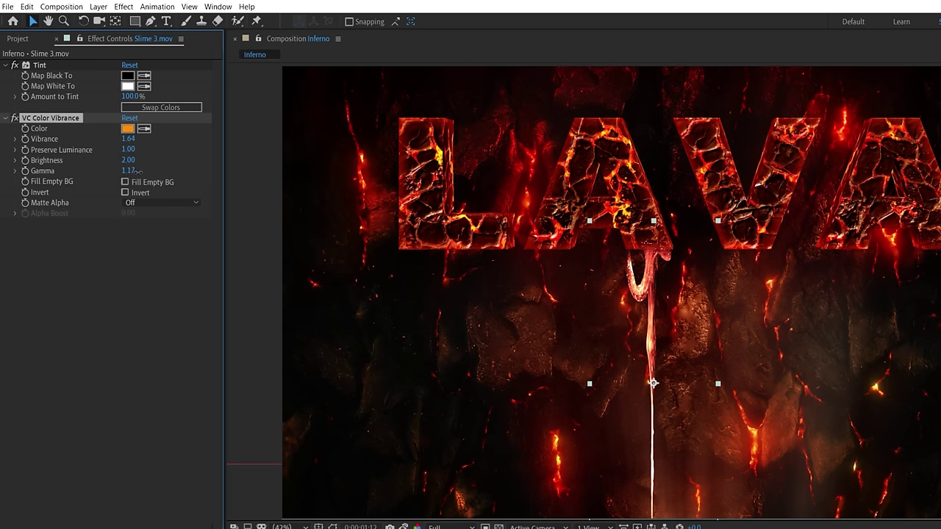
left_click(124, 7)
- Add a Glow effect to the slime drip with intensity 1.3
mouse_move(332, 32)
left_click(411, 223)
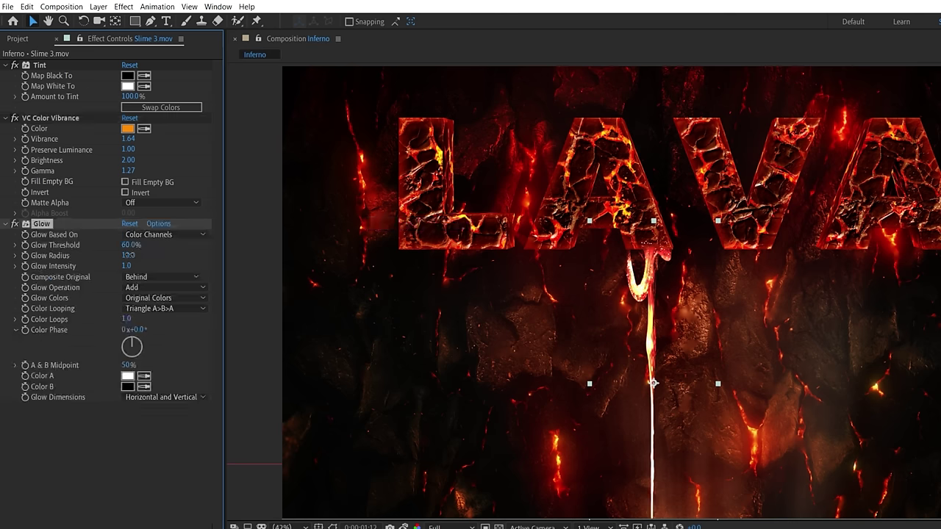
left_click_drag(127, 266, 132, 266)
left_click(6, 65)
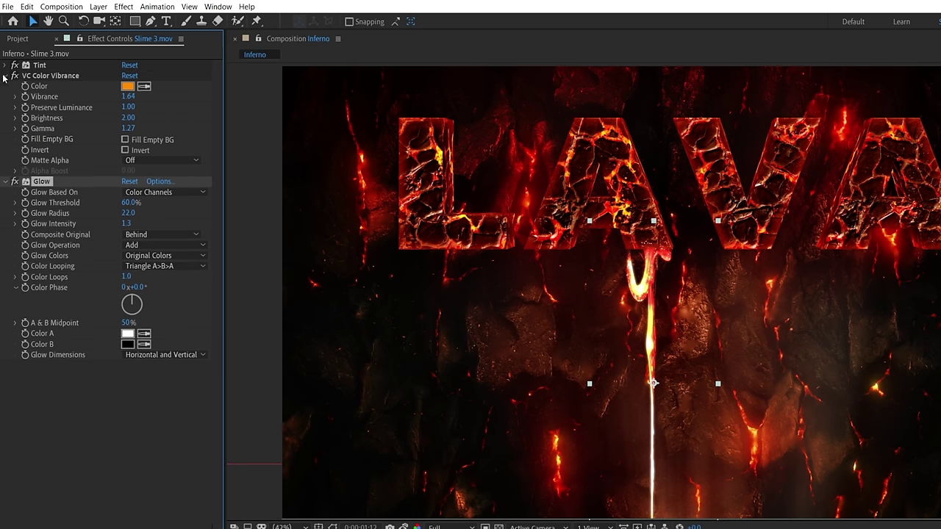
left_click(6, 75)
- Duplicate the Glow with intensity 1, radius 237 and Screen operation, then duplicate the slime layer
key("ctrl+d")
left_click(132, 311)
type("1")
key("Return")
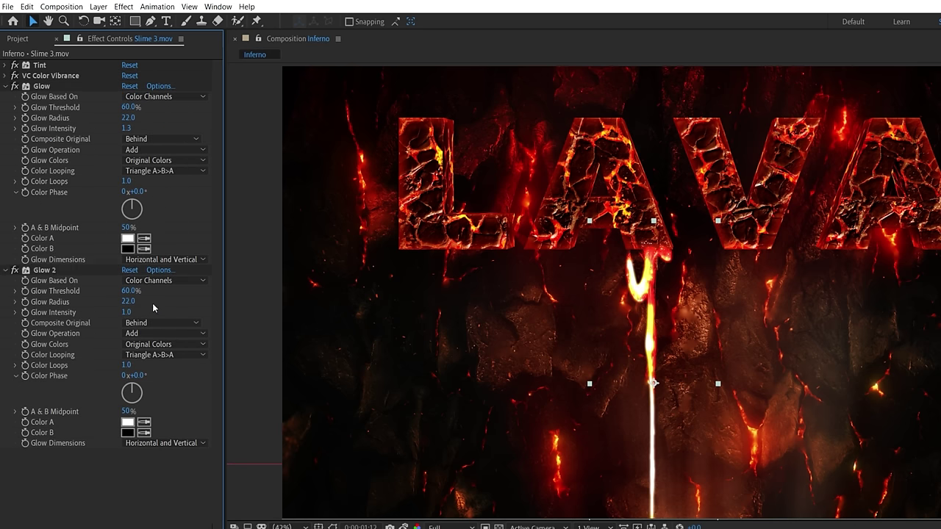
left_click_drag(186, 302, 264, 303)
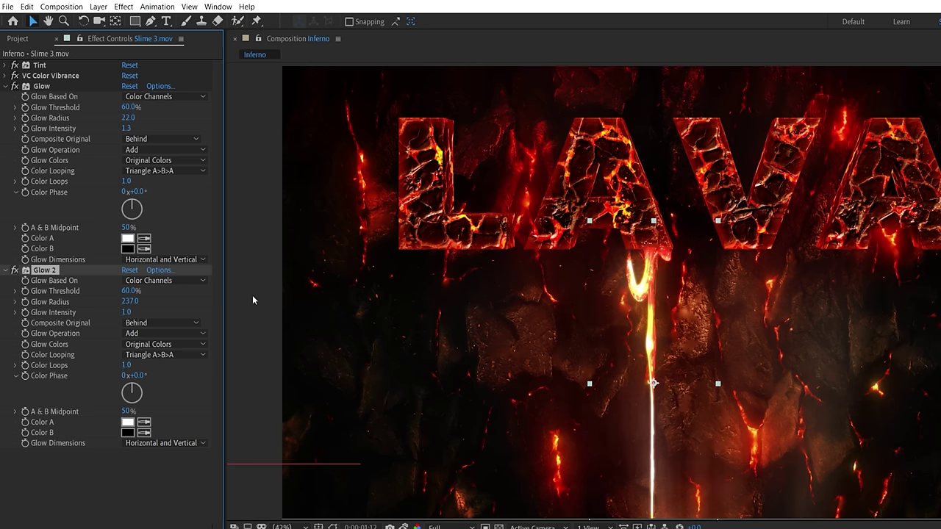
left_click(166, 333)
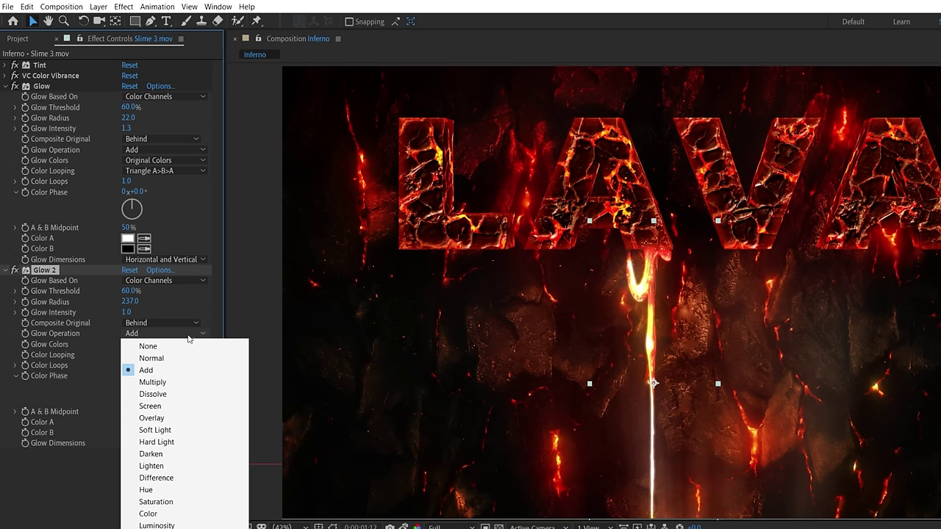
left_click(170, 403)
left_click(579, 291)
key("ctrl+d")
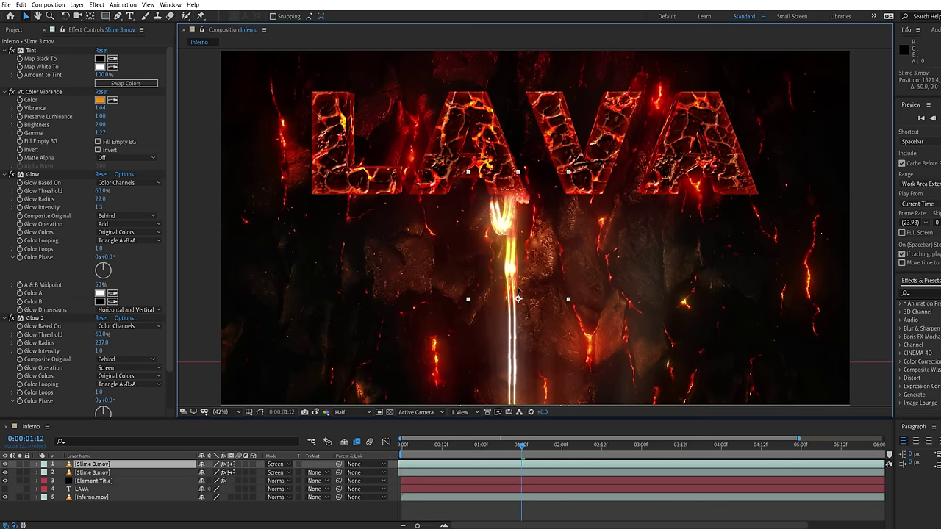
- Move the copied drip under another letter, swap it to Thin Slime 1.mov, and lower it
left_click_drag(529, 294, 585, 290)
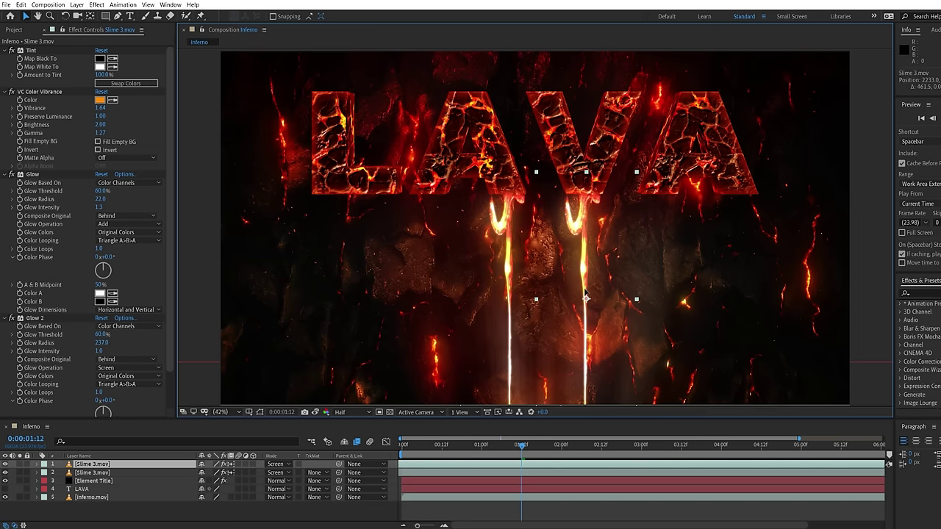
key("ctrl+0")
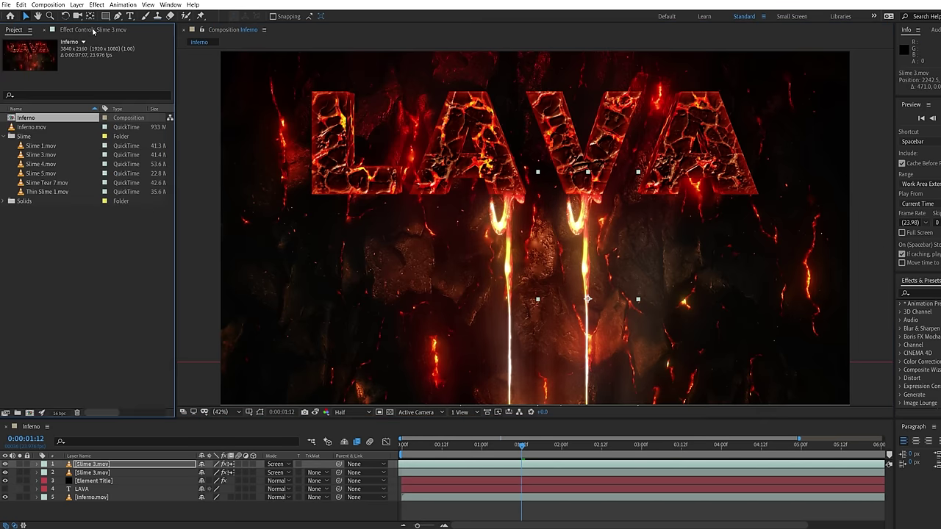
left_click_drag(51, 192, 81, 377)
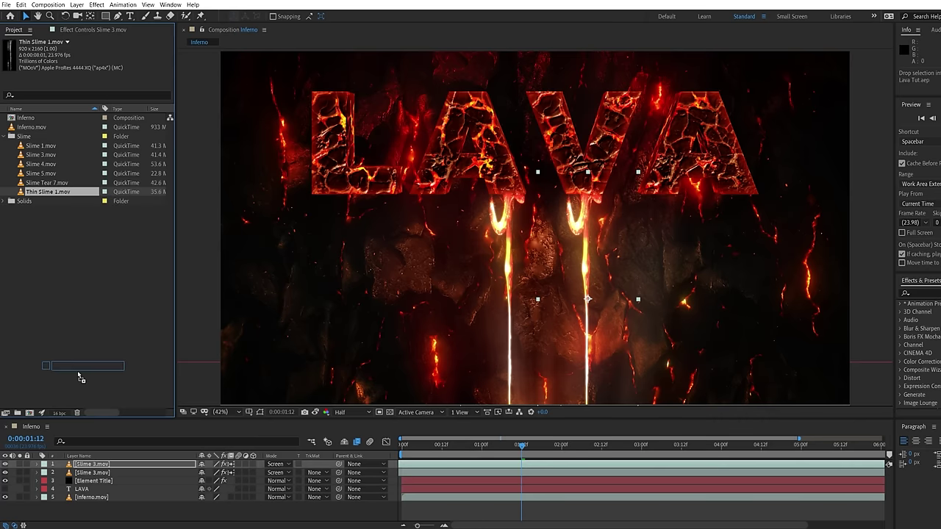
left_click_drag(89, 453, 95, 466)
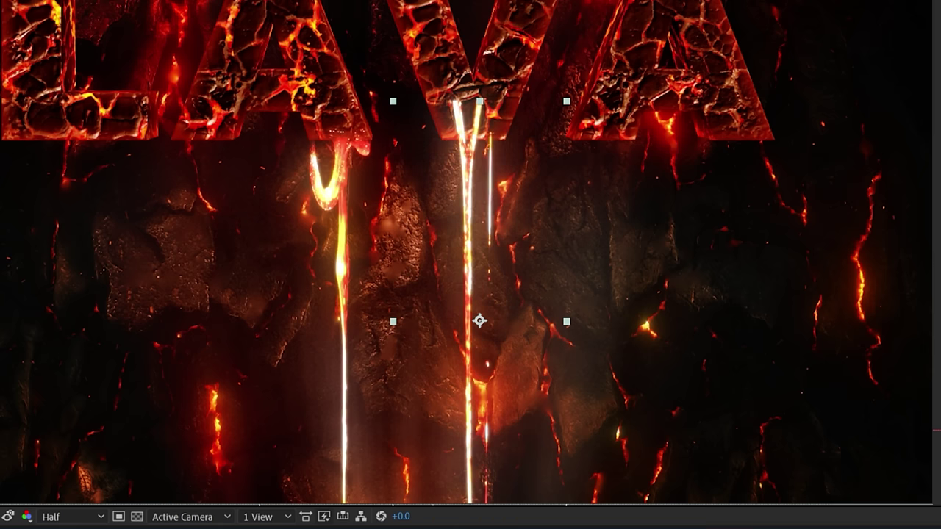
left_click_drag(470, 203, 465, 238)
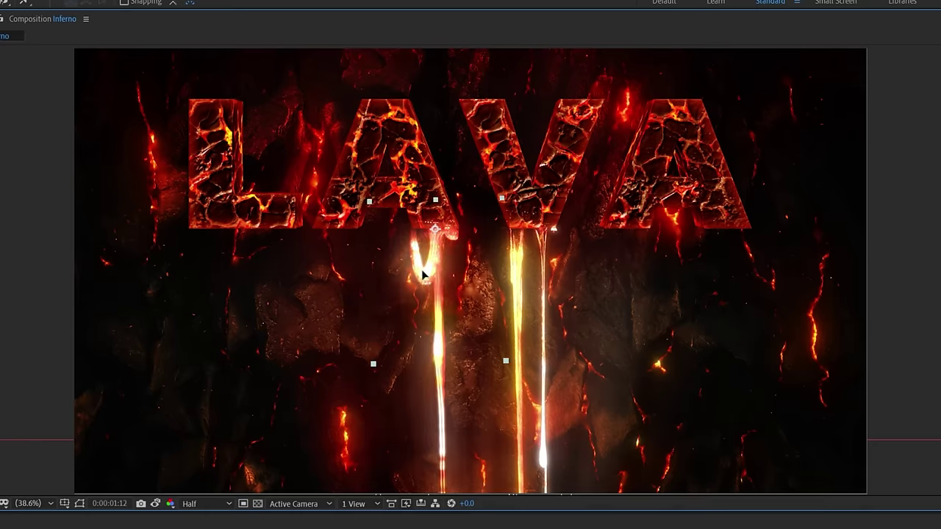
- Swap another drip to Slime 4.mov under the second A and reshape the Curves tone curve
left_click_drag(298, 223, 40, 224)
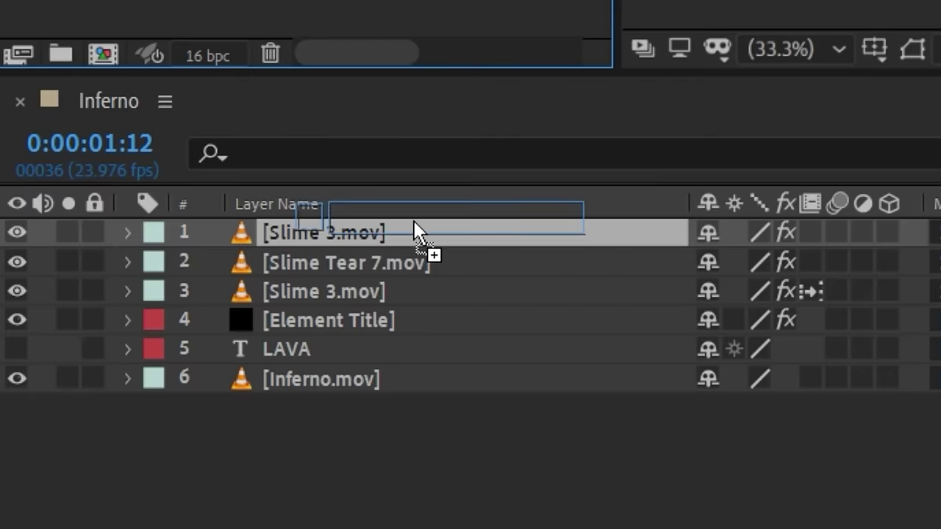
left_click_drag(414, 232, 416, 236)
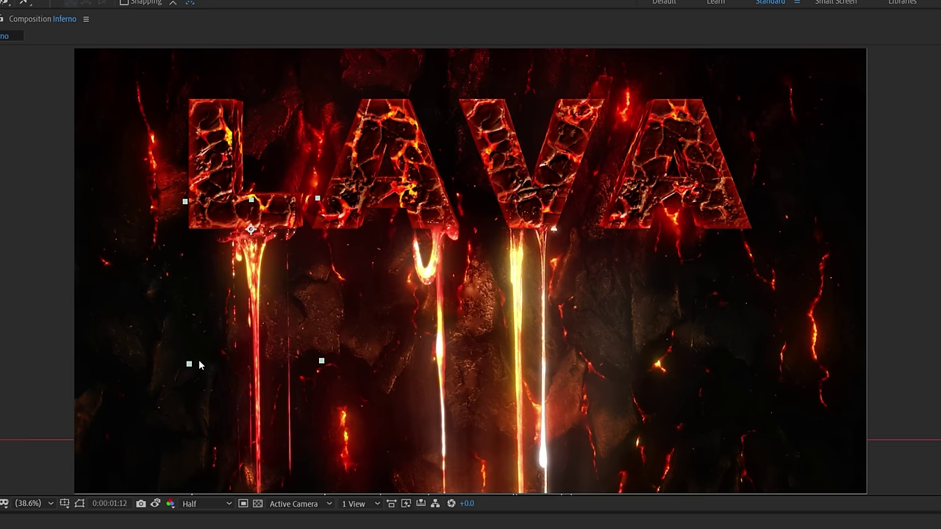
left_click_drag(174, 360, 713, 266)
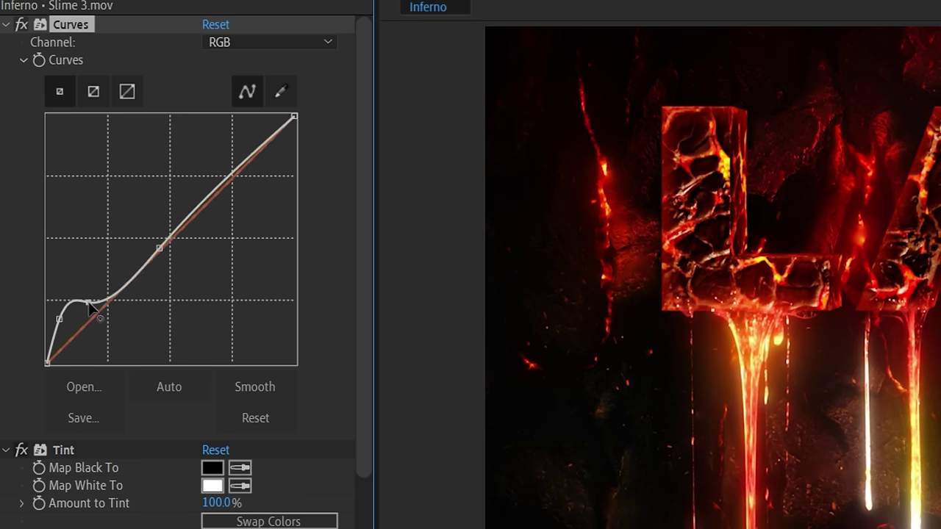
left_click_drag(89, 304, 87, 290)
left_click_drag(96, 330, 93, 335)
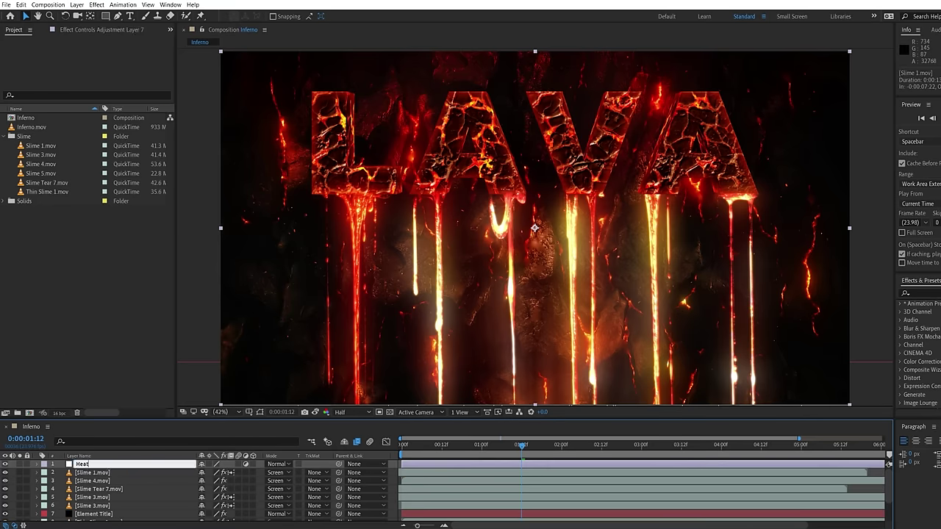
key("Return")
- Create a 'Heat' solid with the Heat Distortion effect
left_click(96, 4)
left_click(257, 30)
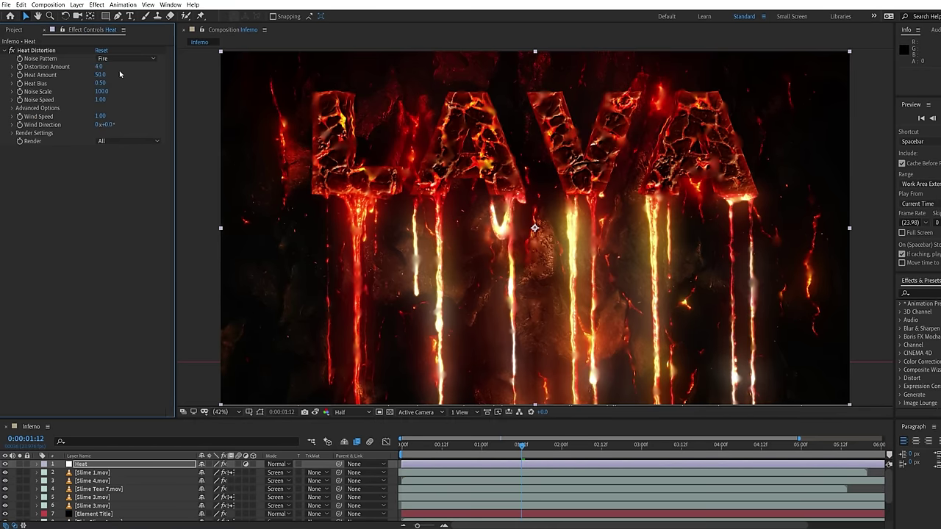
- Create a 'Glow' solid with Optical Glow, amount 6, colorized with a red tint
left_click(76, 4)
left_click(97, 5)
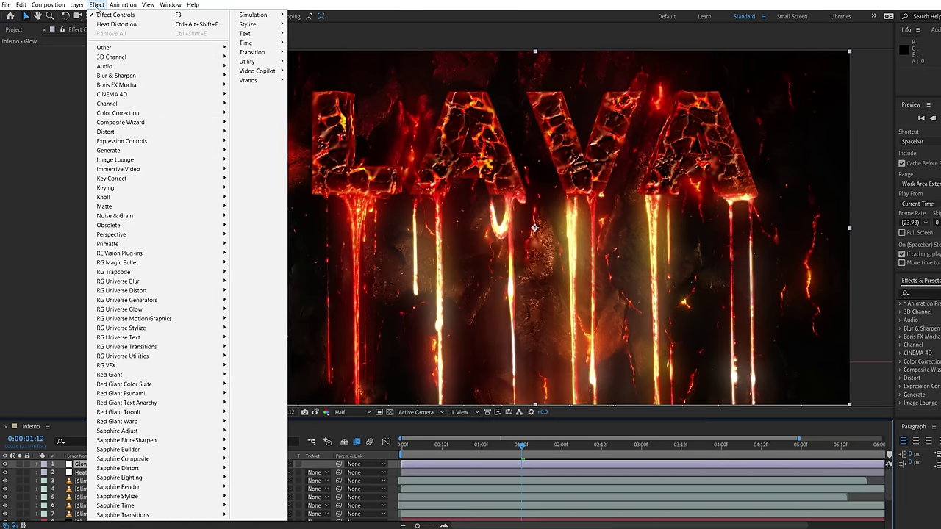
mouse_move(137, 365)
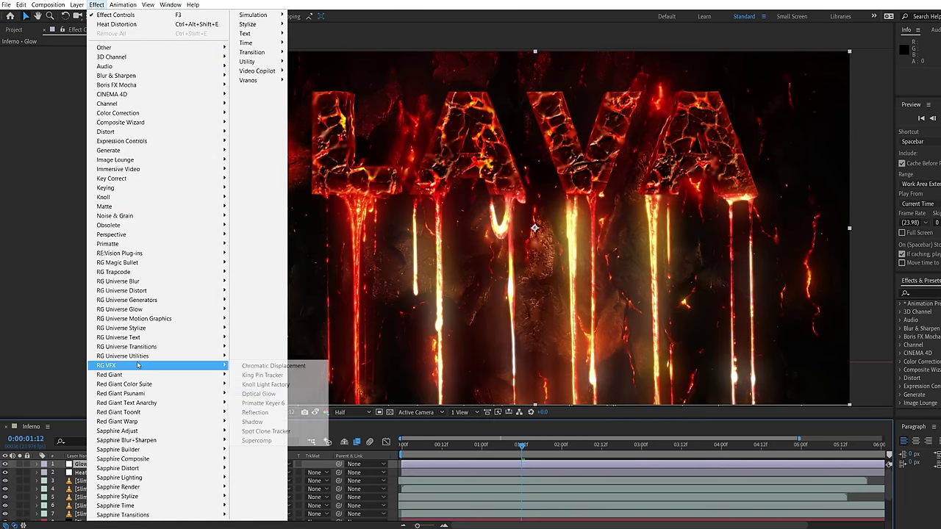
left_click(260, 393)
left_click_drag(101, 92, 88, 109)
left_click_drag(102, 117, 138, 100)
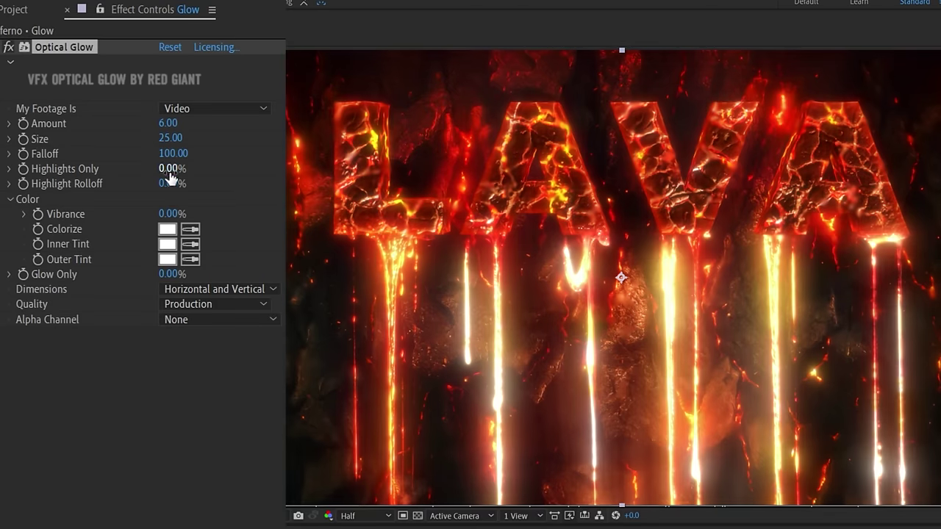
left_click(167, 228)
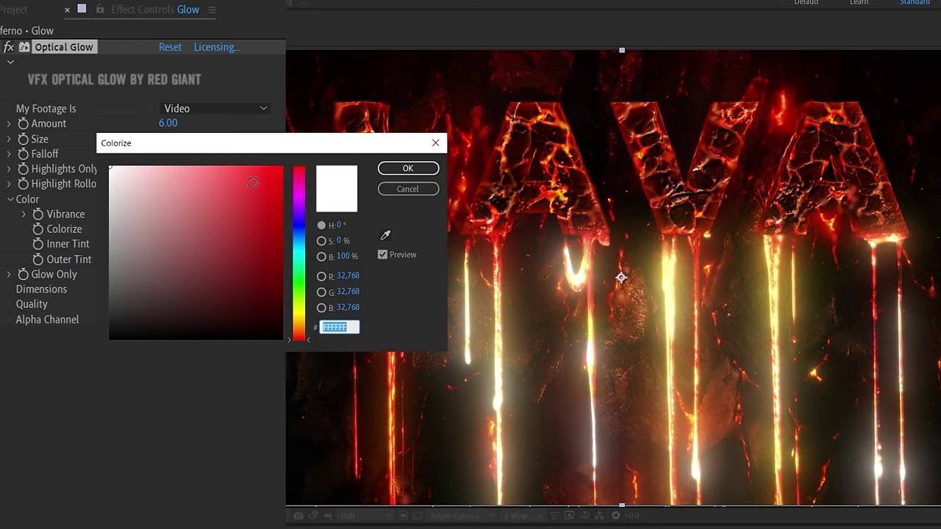
left_click(260, 183)
left_click(390, 169)
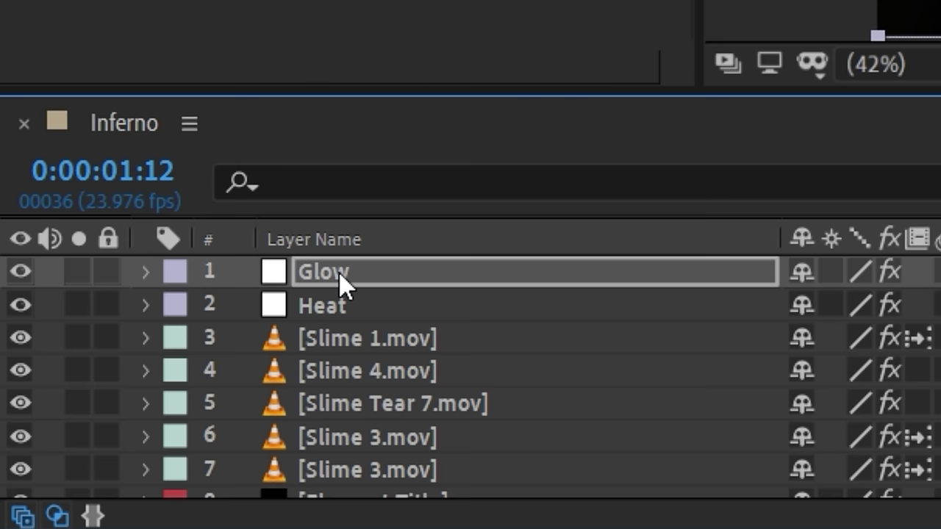
- Duplicate the Glow layer and give Glow 2 a feathered rectangle mask along the letters' base
left_click(344, 284)
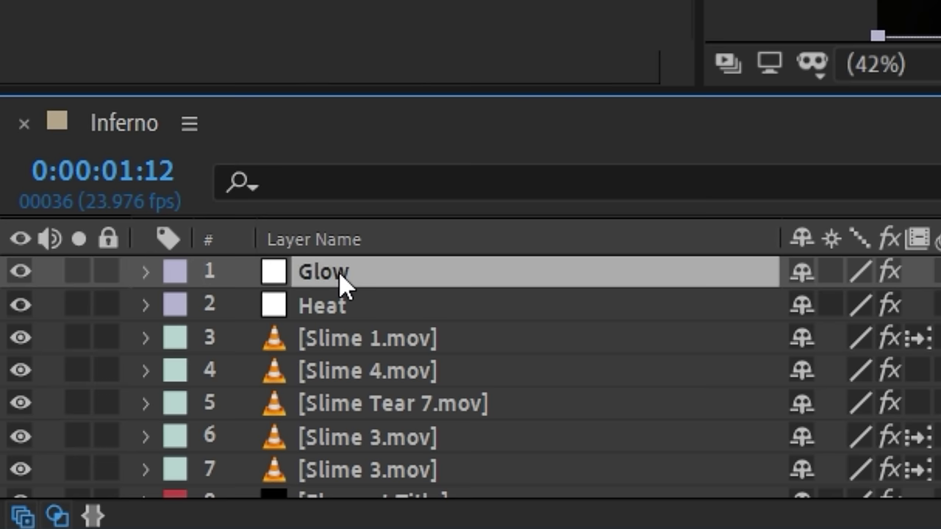
key("ctrl+d")
left_click_drag(293, 178, 356, 193)
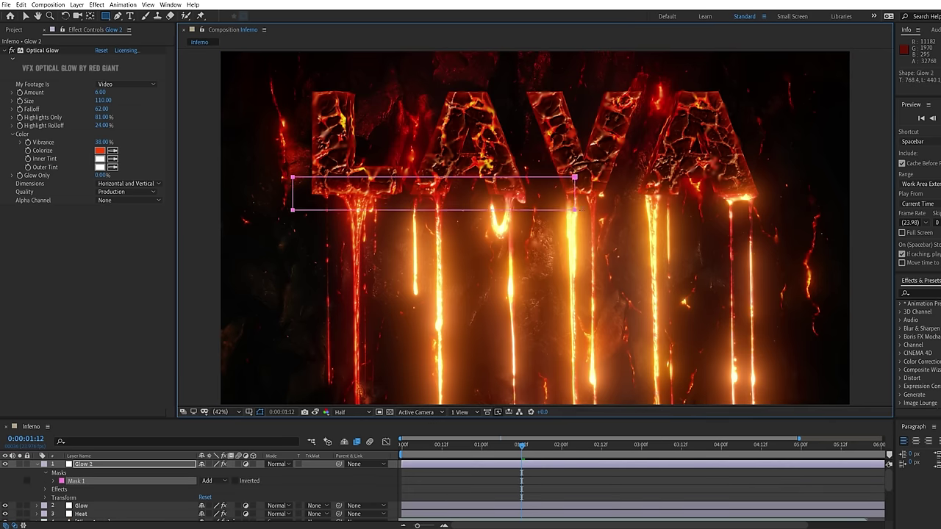
left_click_drag(575, 210, 777, 228)
key("f")
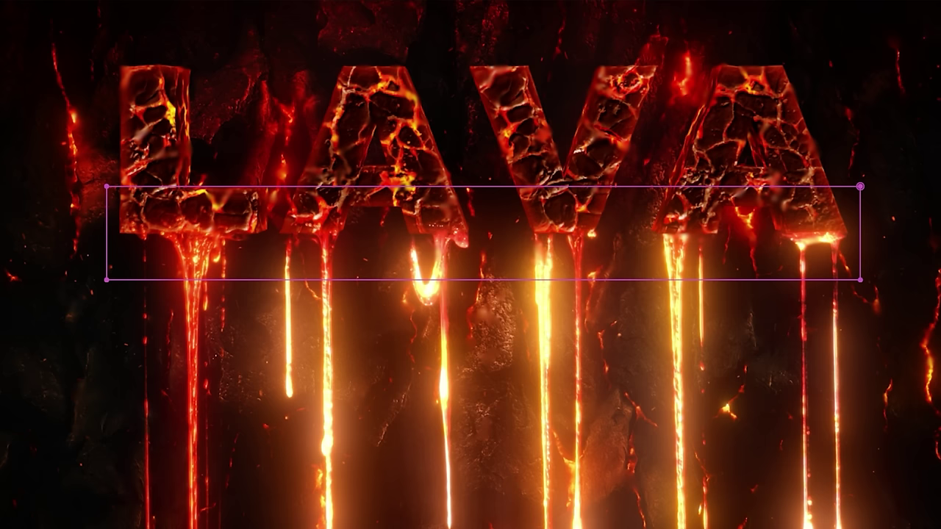
left_click(482, 284)
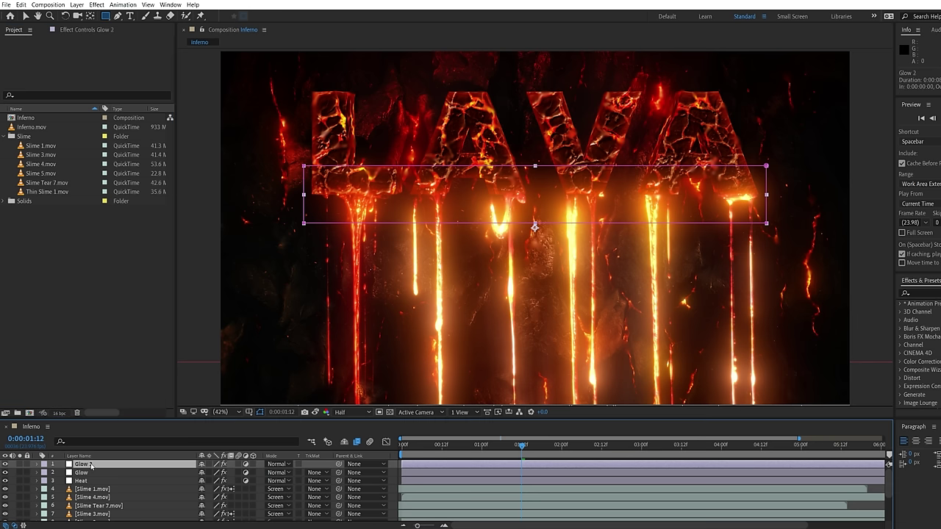
- Select Glow 3, then try raising the slime's VC Color Vibrance gamma to 2.68 and undo it
left_click(83, 464)
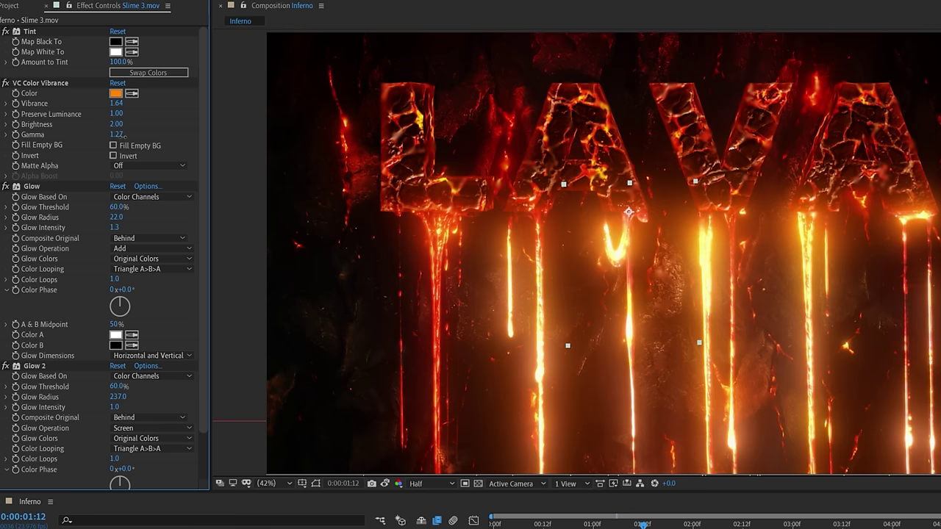
left_click(41, 83)
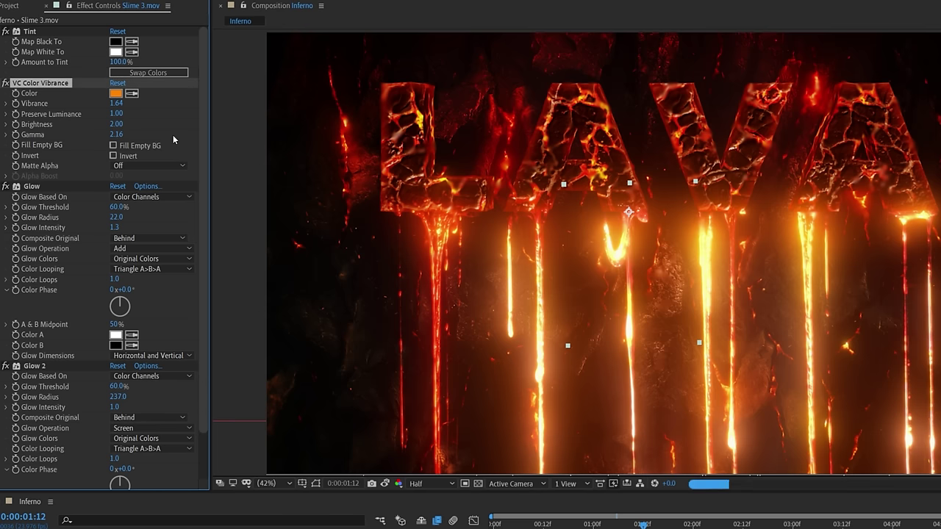
left_click_drag(116, 135, 191, 136)
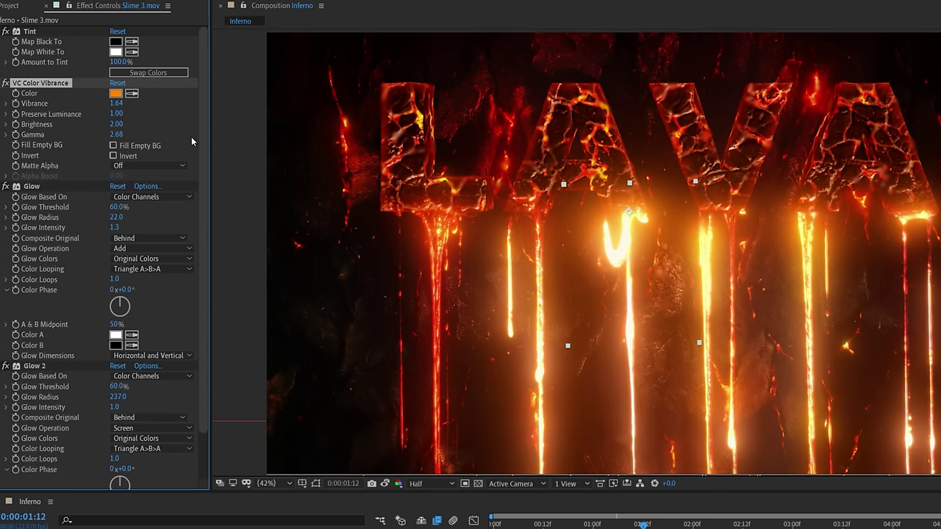
key("ctrl+z")
key("ctrl+z")
key("ctrl+z")
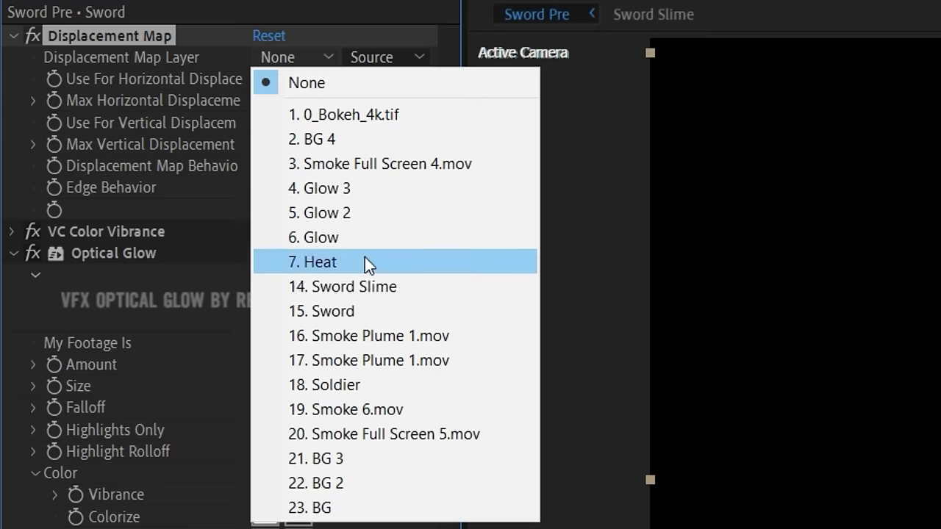
- Use layer 14, Sword Slime, as the Displacement Map Layer with Max Vertical Displacement -23
left_click(367, 211)
left_click_drag(262, 144, 232, 149)
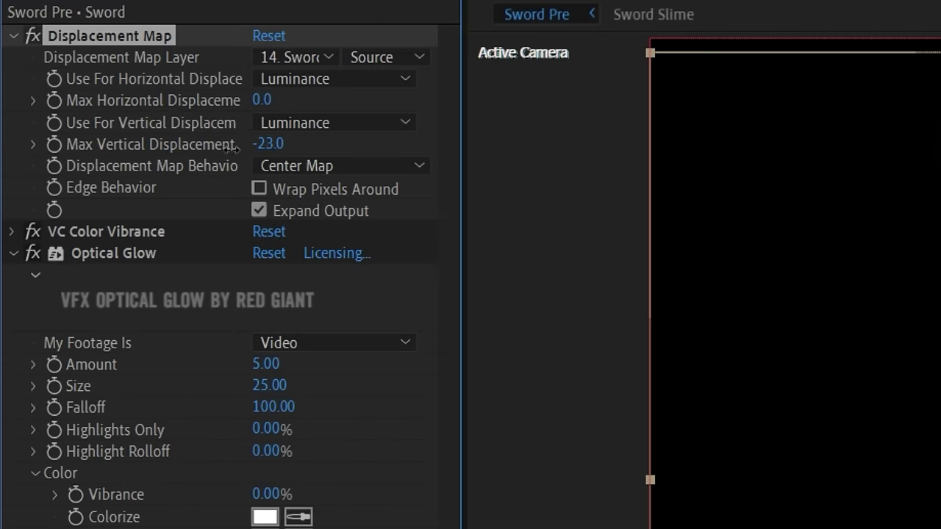